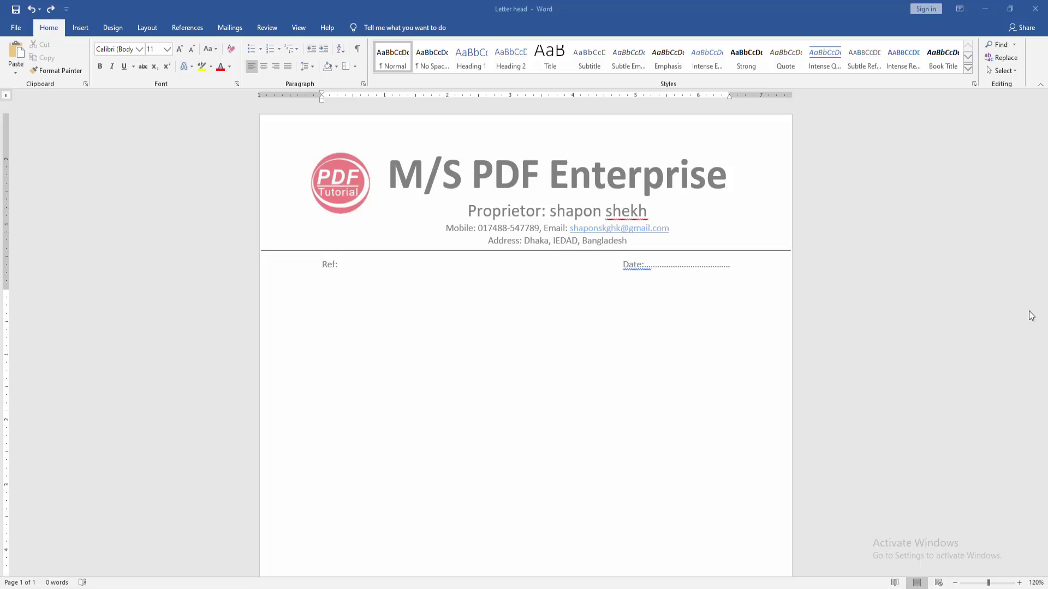
- Delete all of the letterhead content from the header, leaving the page blank
double_click(417, 249)
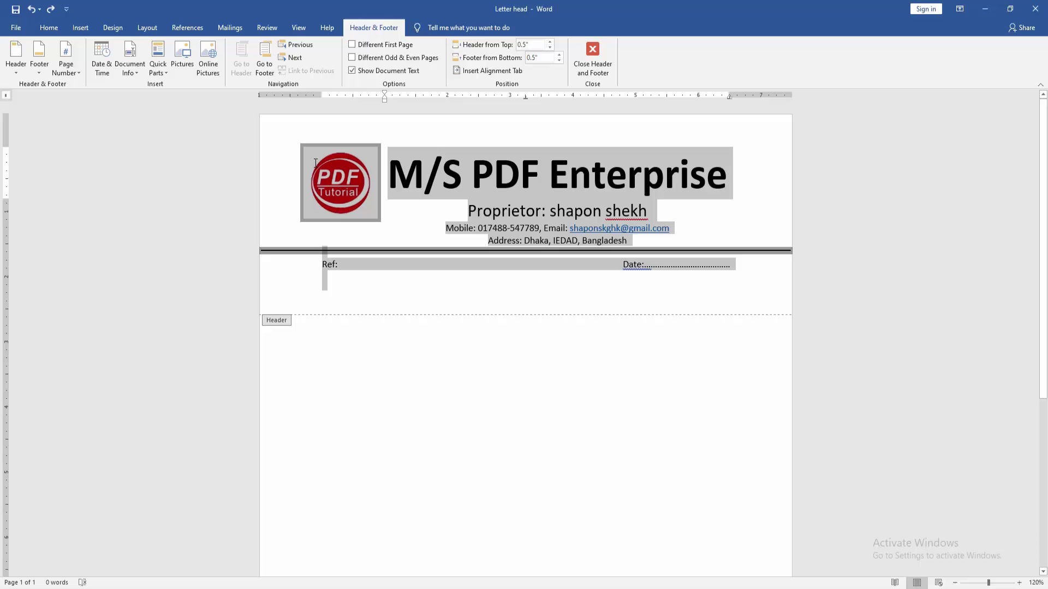
left_click_drag(643, 294, 316, 160)
key("Delete")
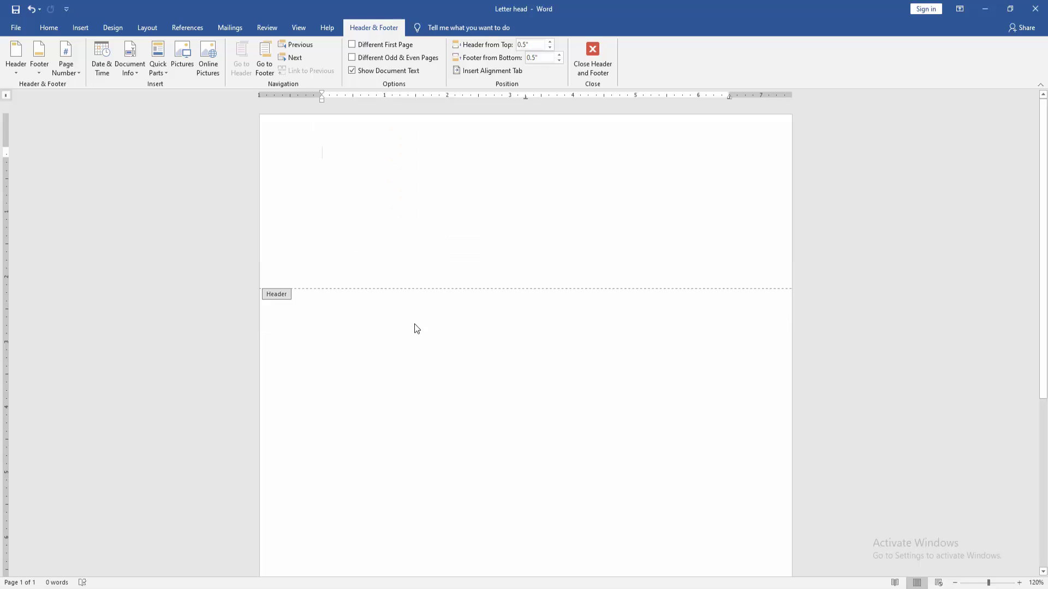
left_click(593, 65)
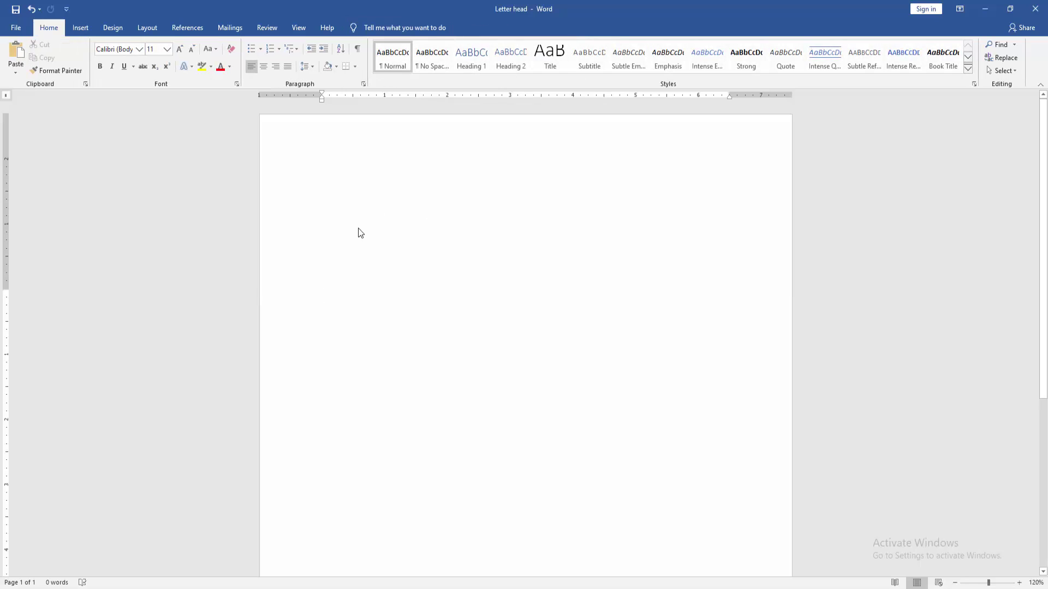
scroll(308, 292, "down", 5)
- Add a second page and start a new section on it with a section break
key("ctrl+Return")
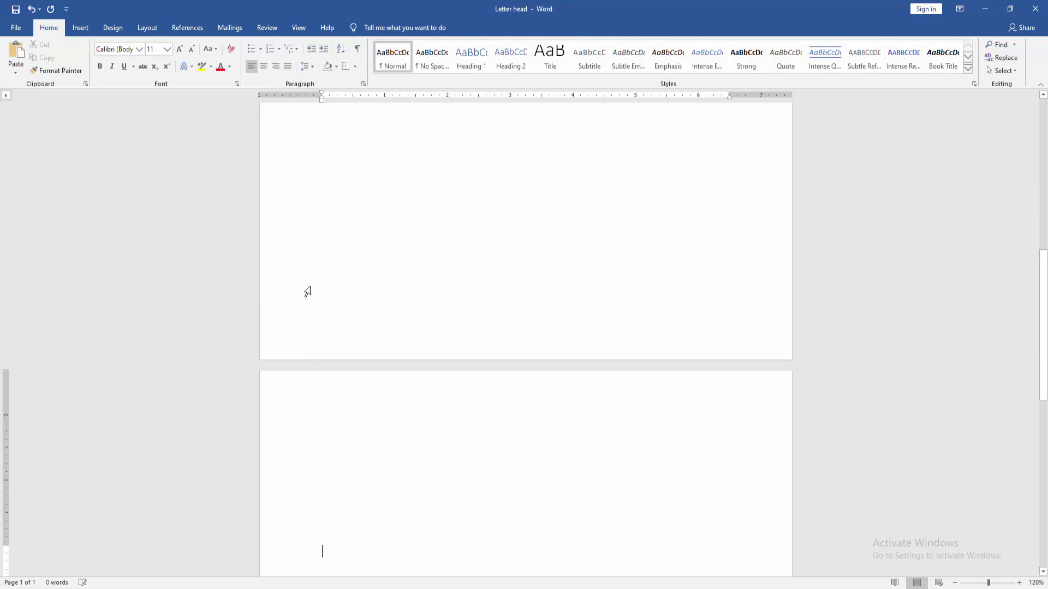
scroll(358, 292, "down", 3)
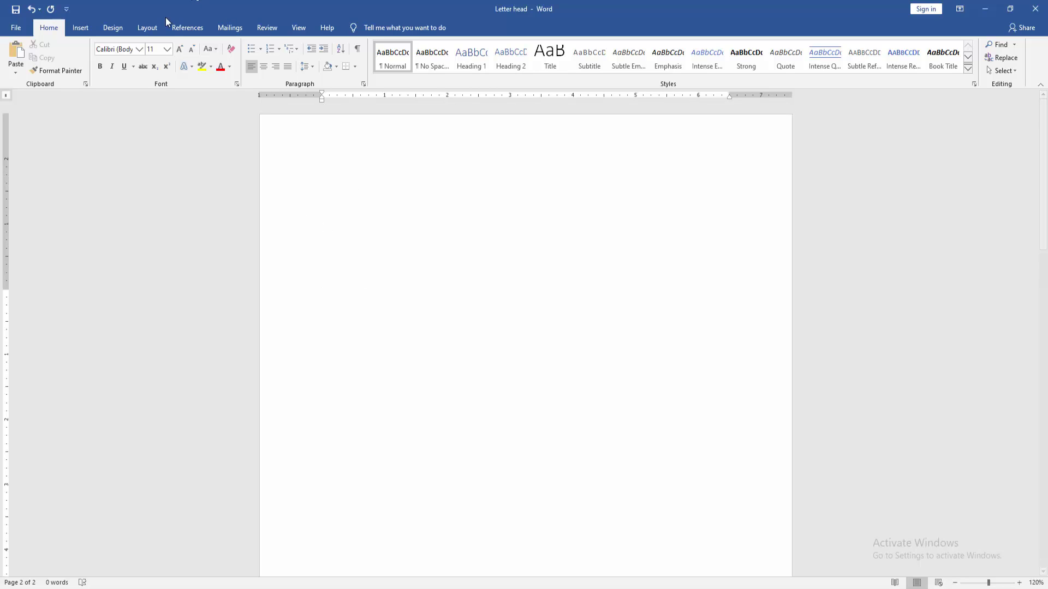
left_click(153, 23)
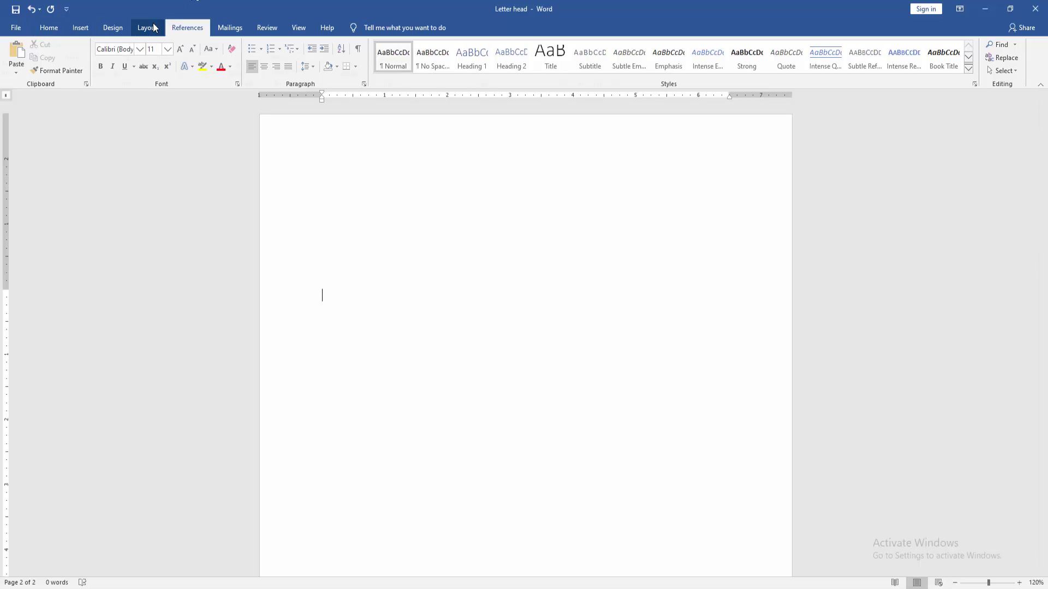
left_click(144, 45)
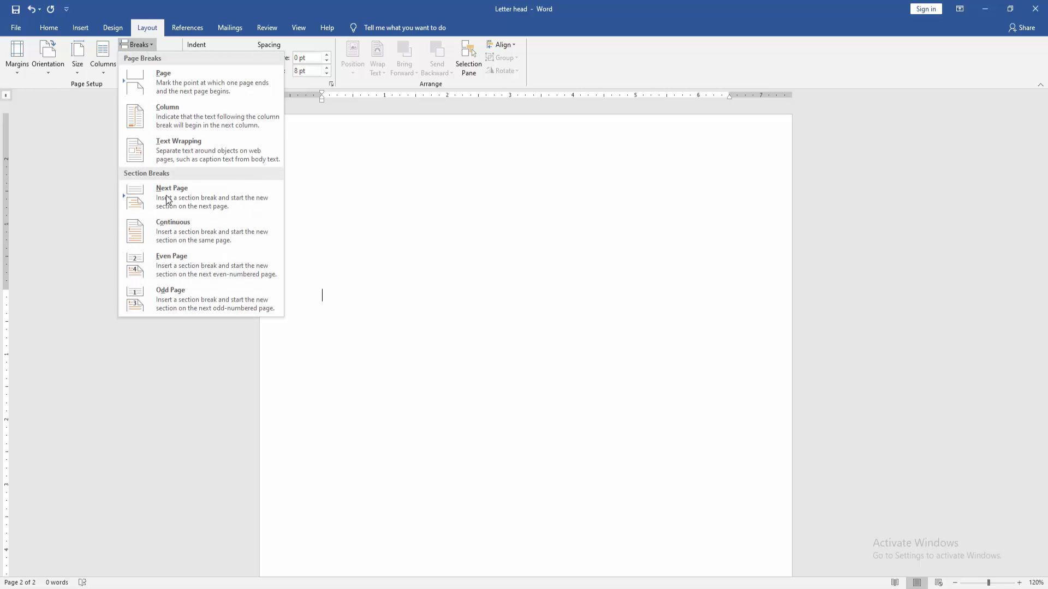
left_click(178, 233)
scroll(346, 327, "up", 5)
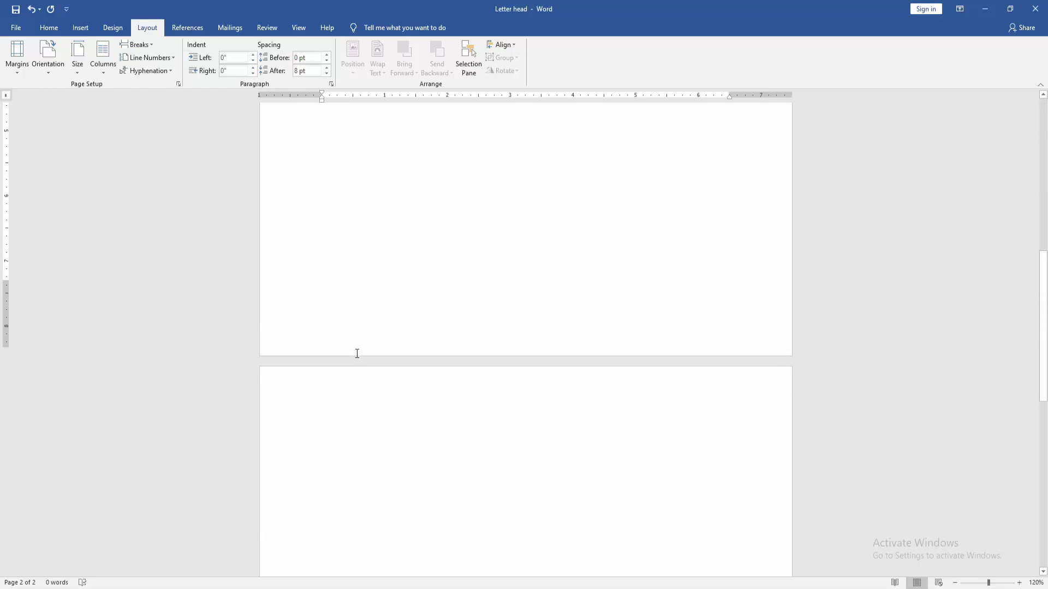
scroll(355, 353, "down", 3)
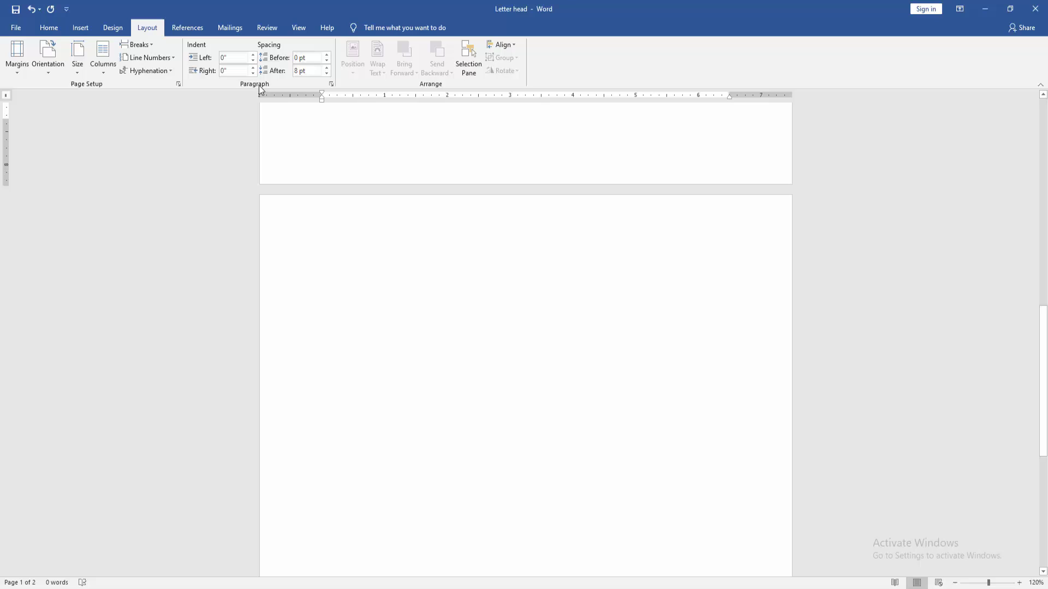
- Add a blank header, unlink page two's header from page one, and paste the letterhead
left_click(82, 28)
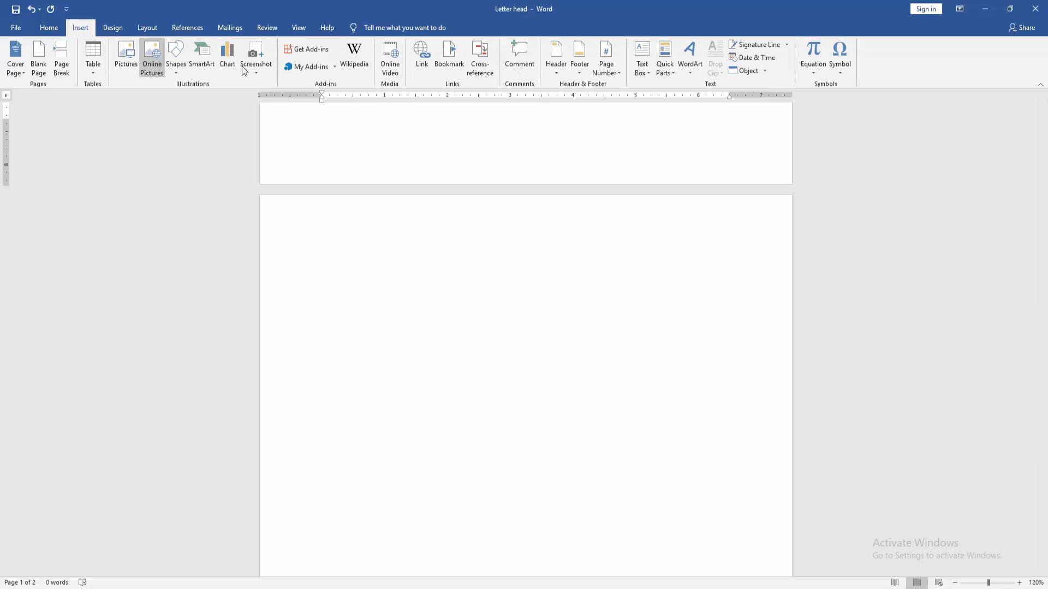
left_click(556, 58)
left_click(598, 123)
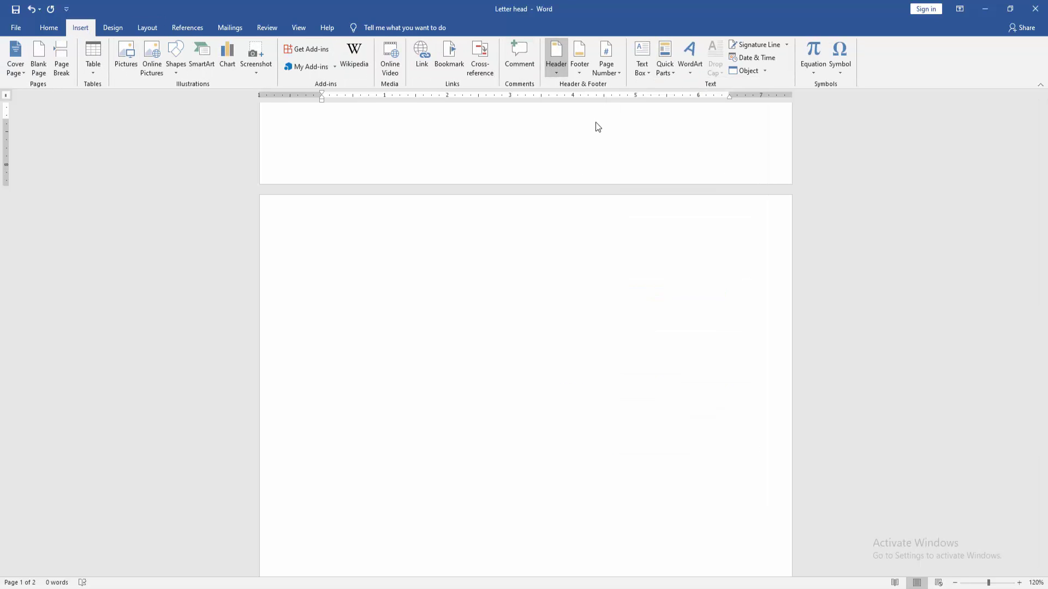
scroll(455, 253, "down", 5, "ctrl")
scroll(455, 254, "down", 2, "ctrl")
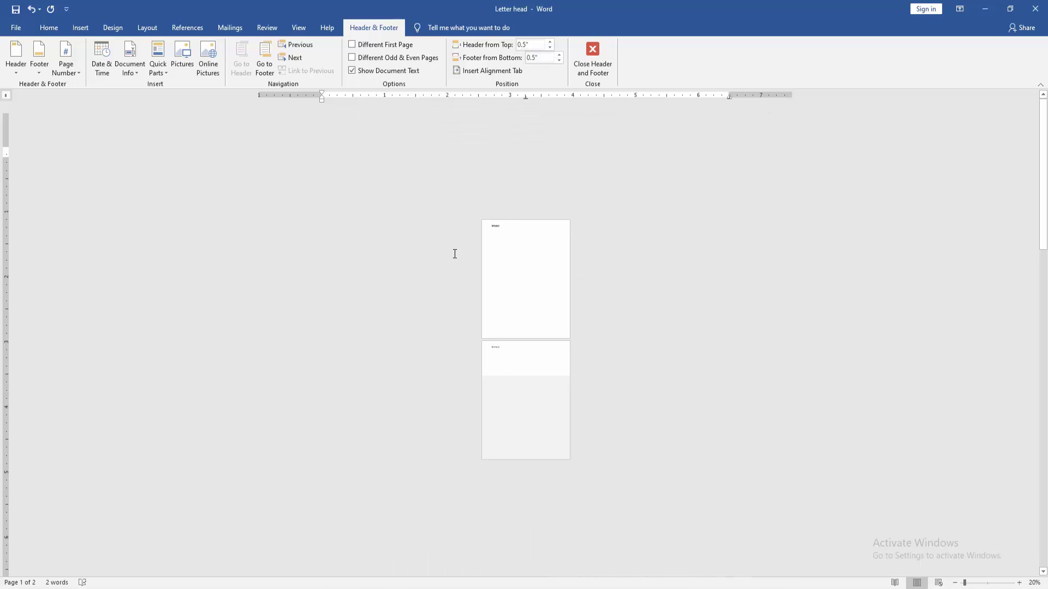
left_click(577, 207)
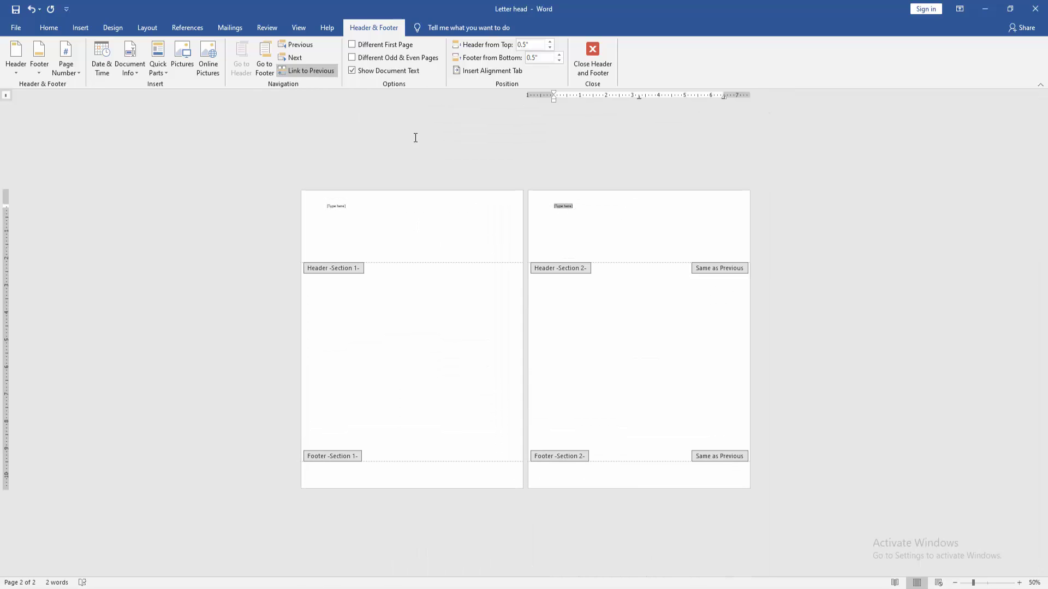
left_click(293, 75)
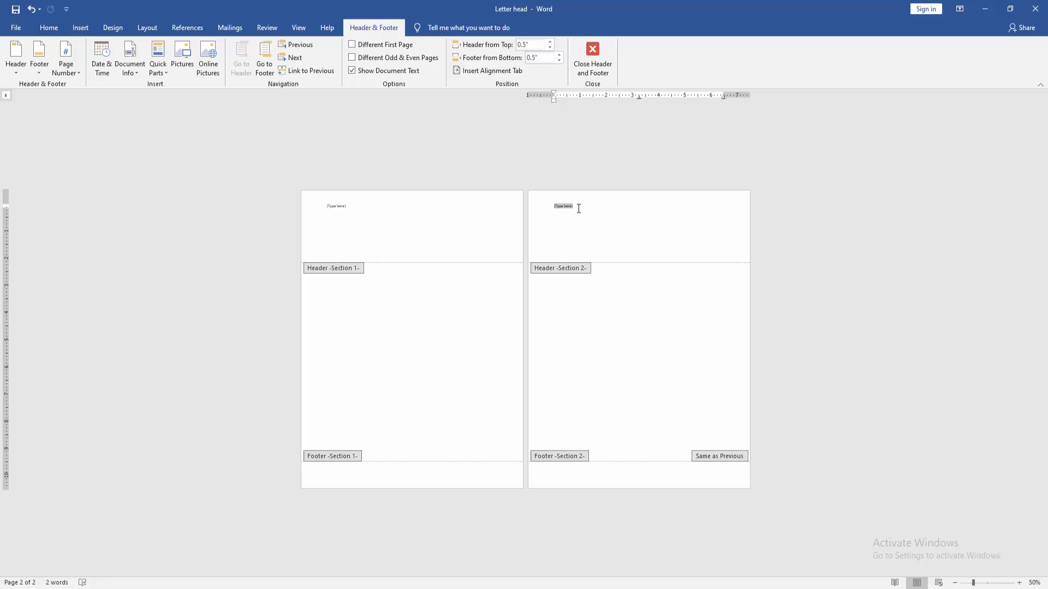
key("ctrl+v")
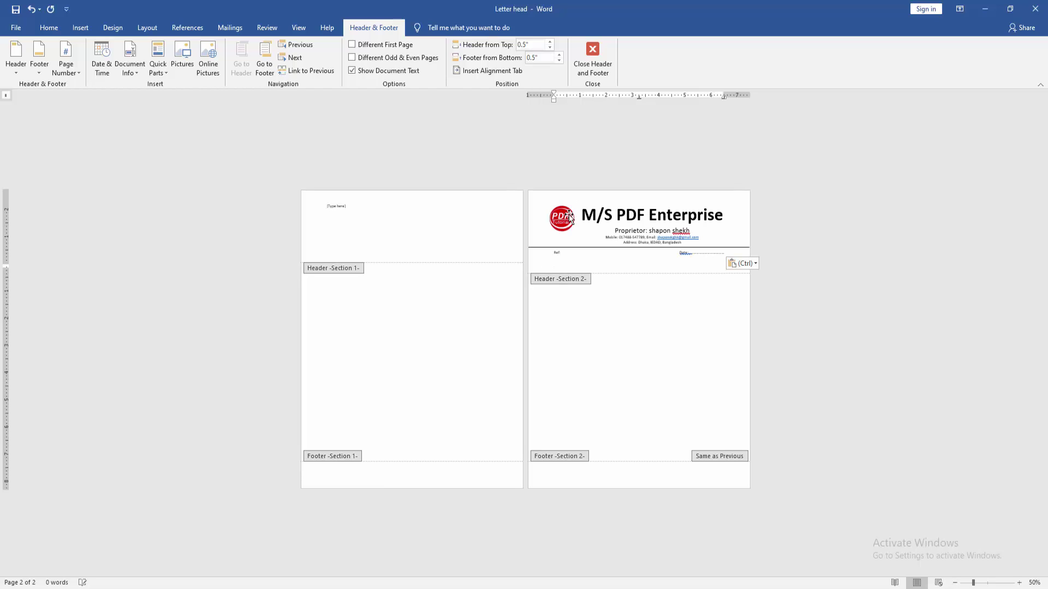
left_click(600, 58)
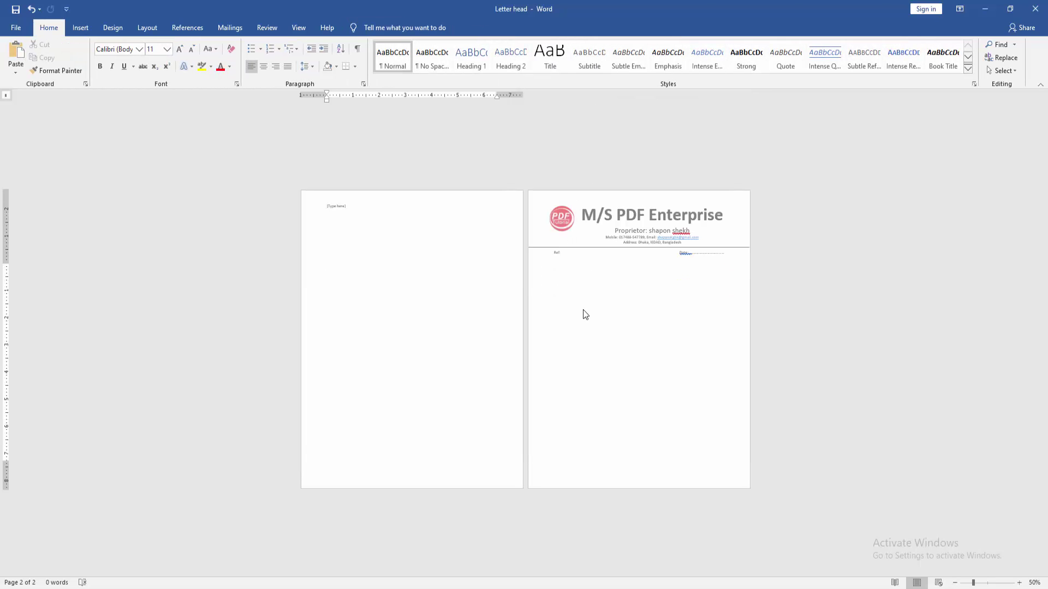